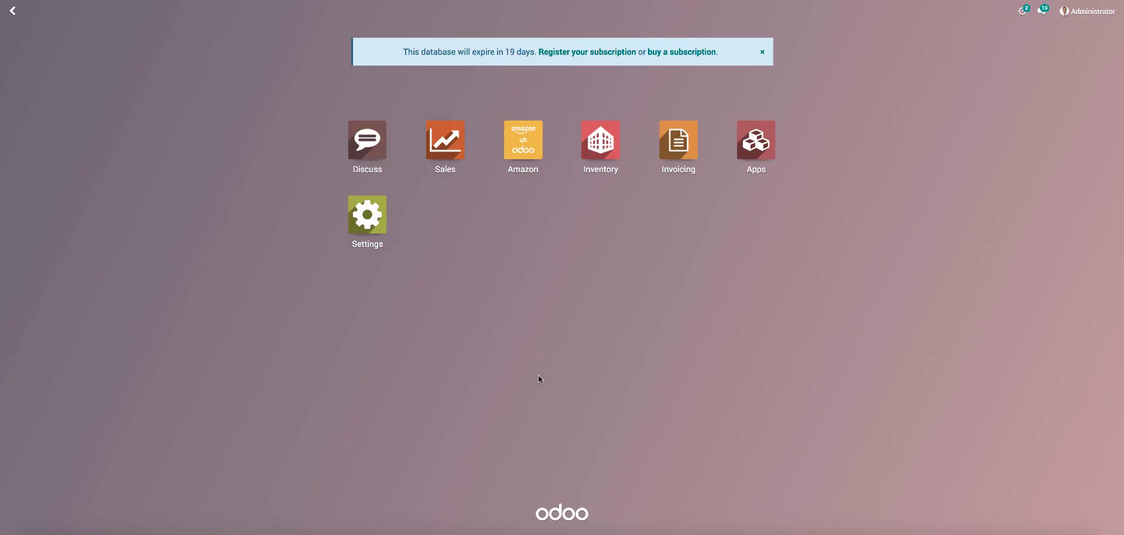
- Open the Amazon connector's settings page for the Amazon Demo seller
left_click(525, 145)
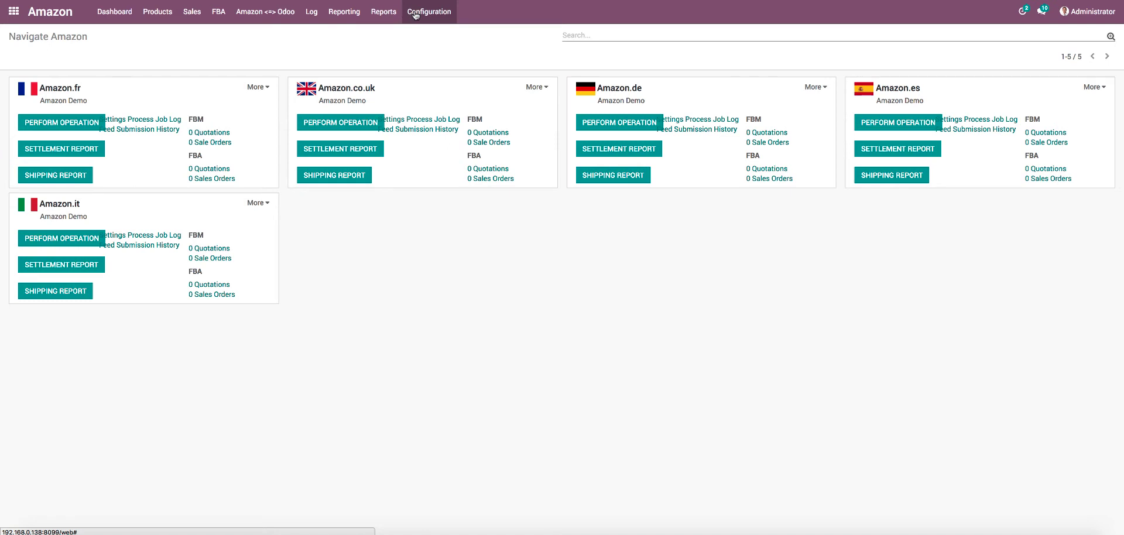
left_click(415, 14)
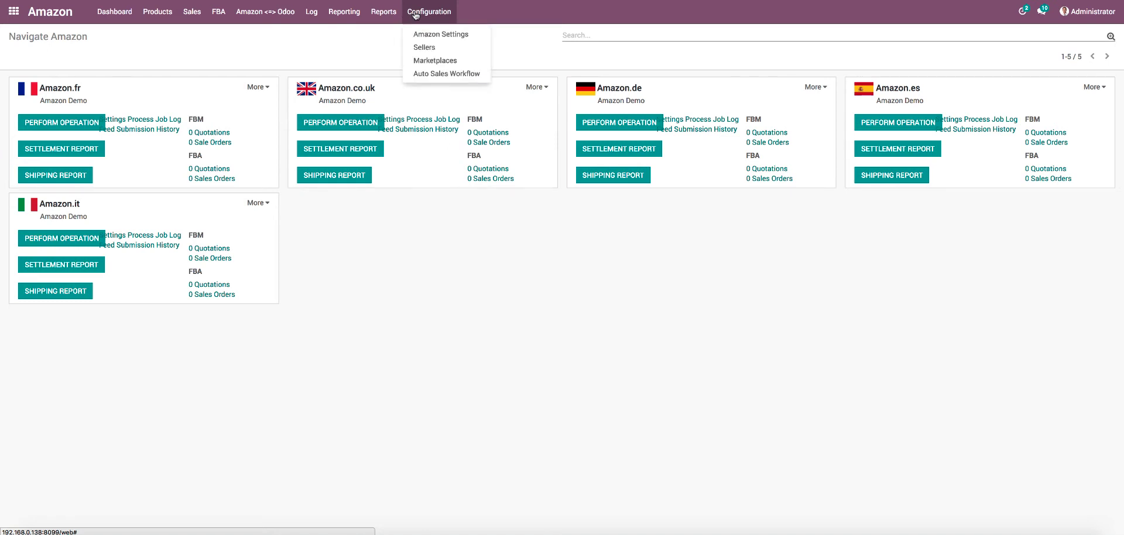
left_click(424, 36)
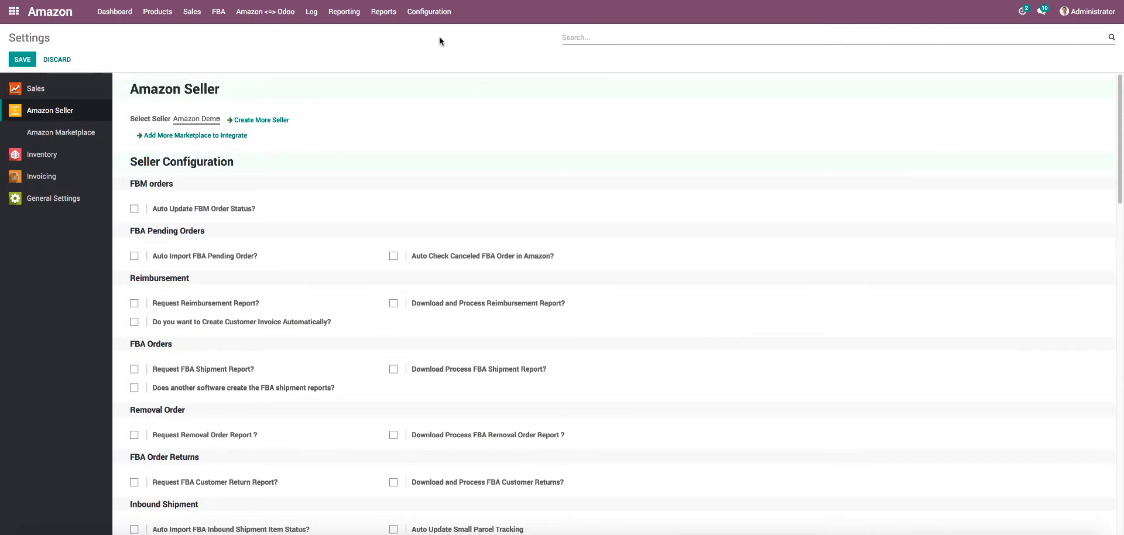
left_click(78, 136)
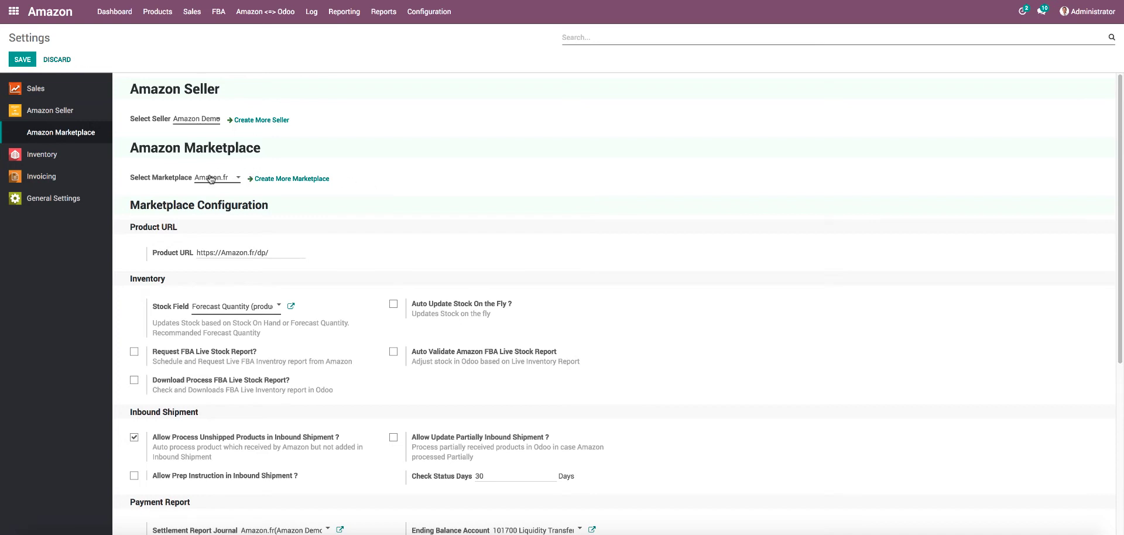
left_click_drag(1121, 162, 1121, 326)
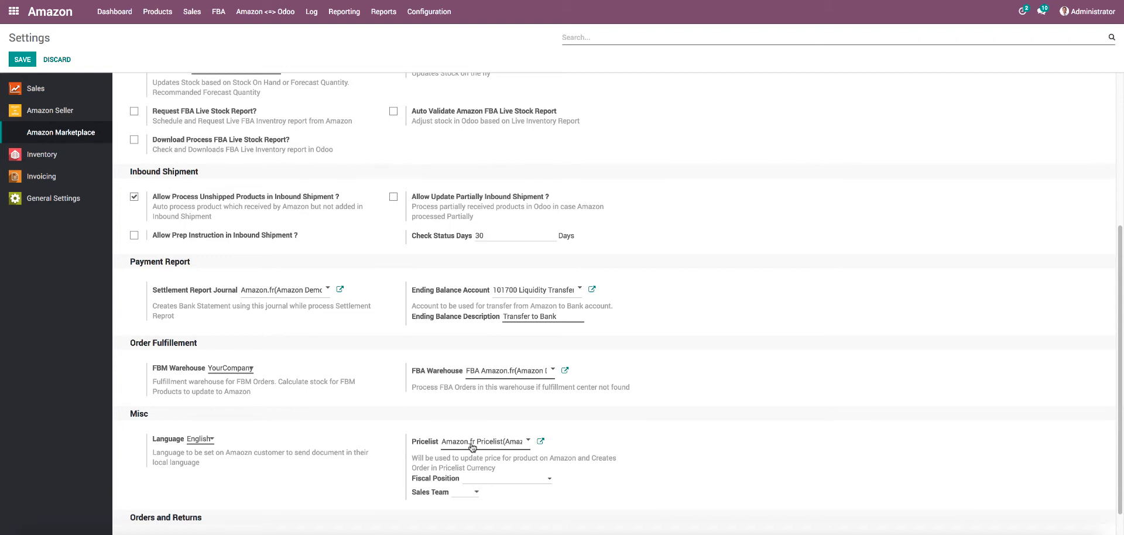
mouse_move(1121, 455)
left_mouse_down()
mouse_move(1121, 295)
mouse_move(1084, 284)
left_mouse_up()
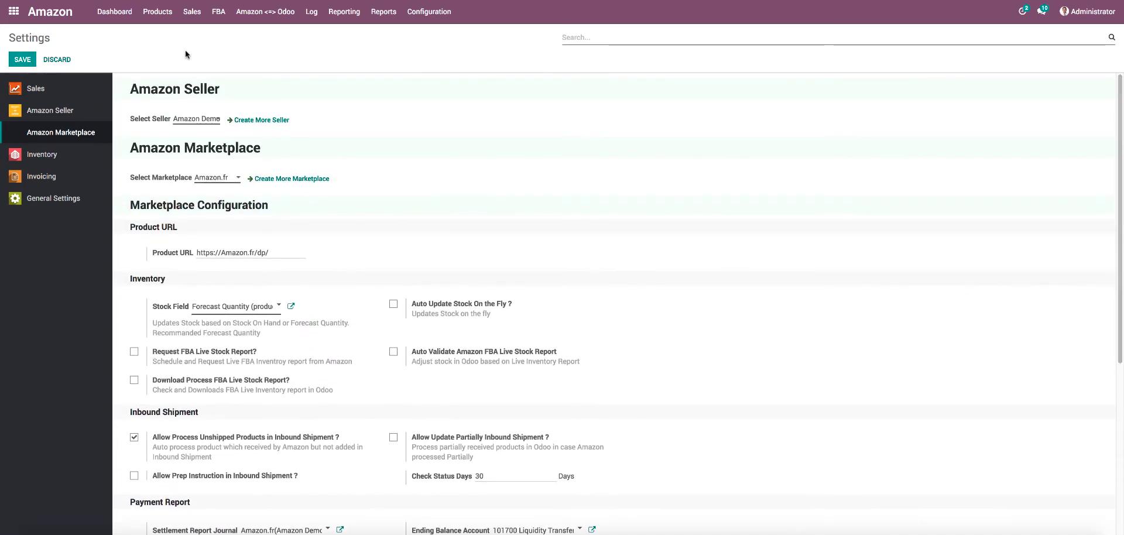
- Show the All Variants list of the 11 exported Amazon products
left_click(159, 15)
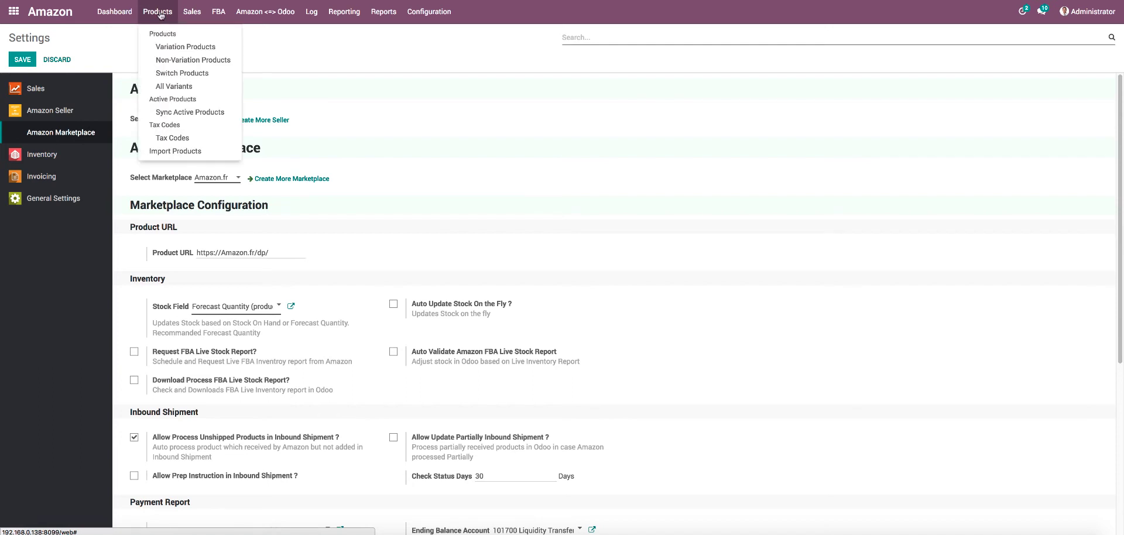
left_click(167, 86)
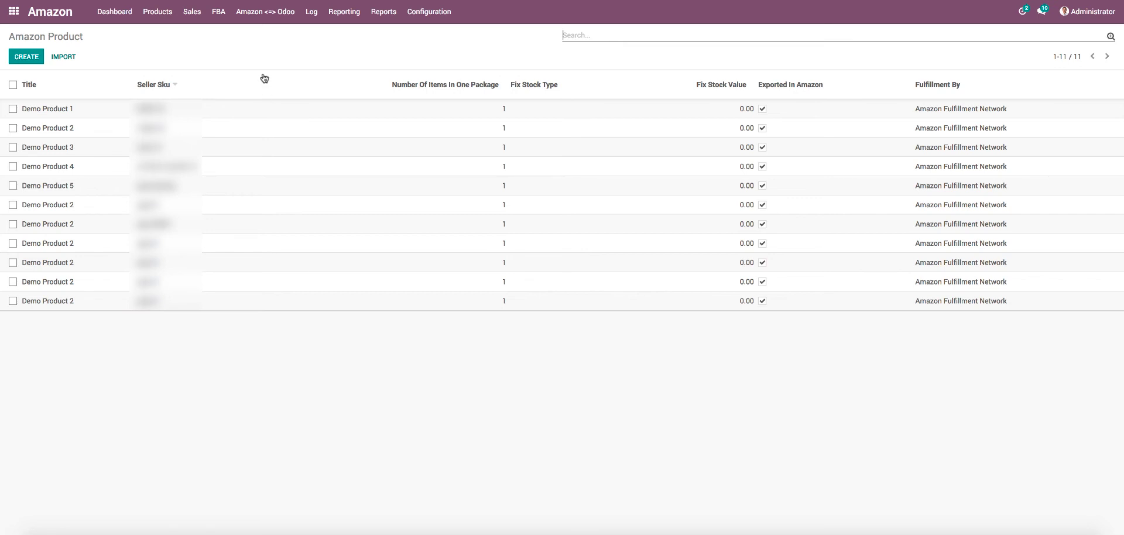
left_click(12, 109)
left_click(12, 128)
left_click(12, 148)
left_click(12, 167)
left_click(545, 59)
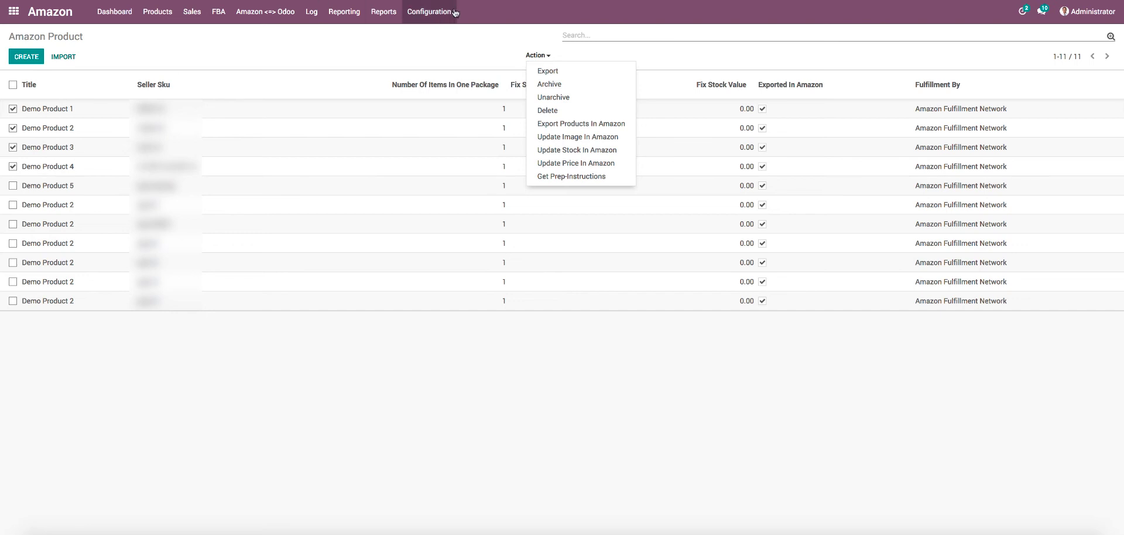
left_click(420, 47)
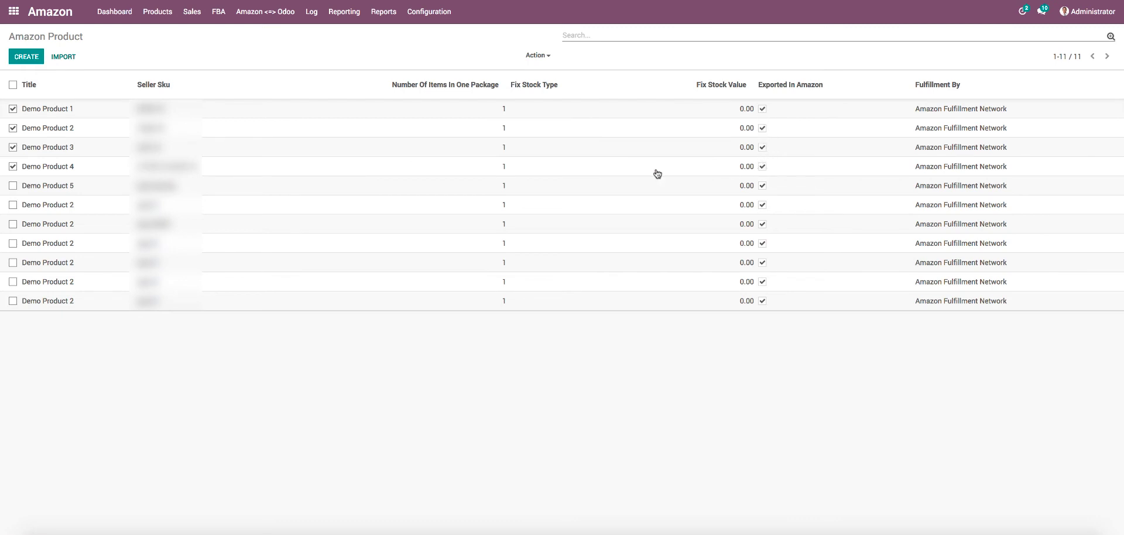
left_click(13, 109)
left_click(13, 128)
left_click(13, 147)
left_click(13, 167)
left_click(13, 166)
left_click(265, 13)
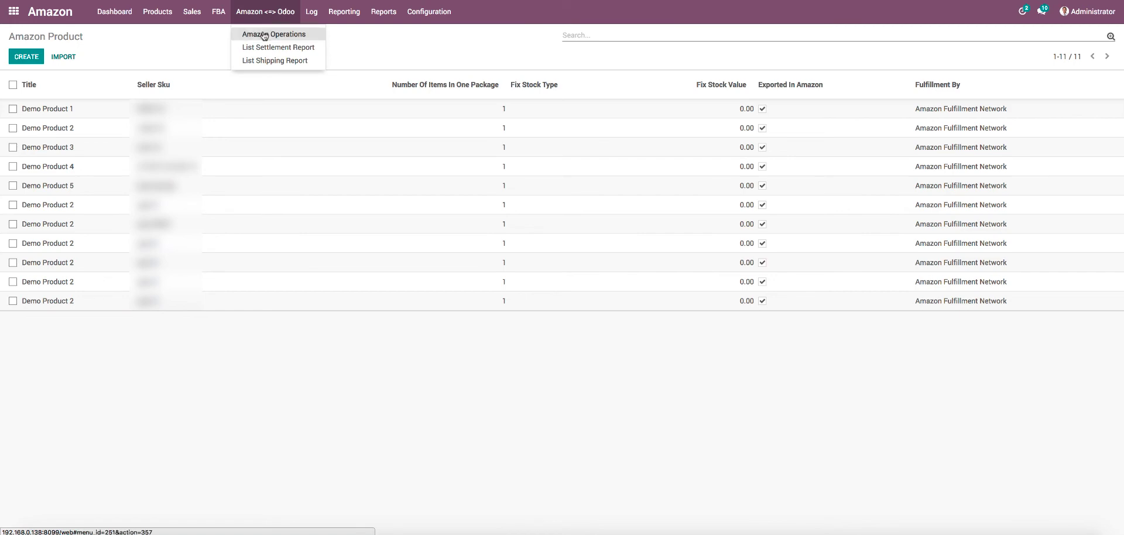
left_click(264, 36)
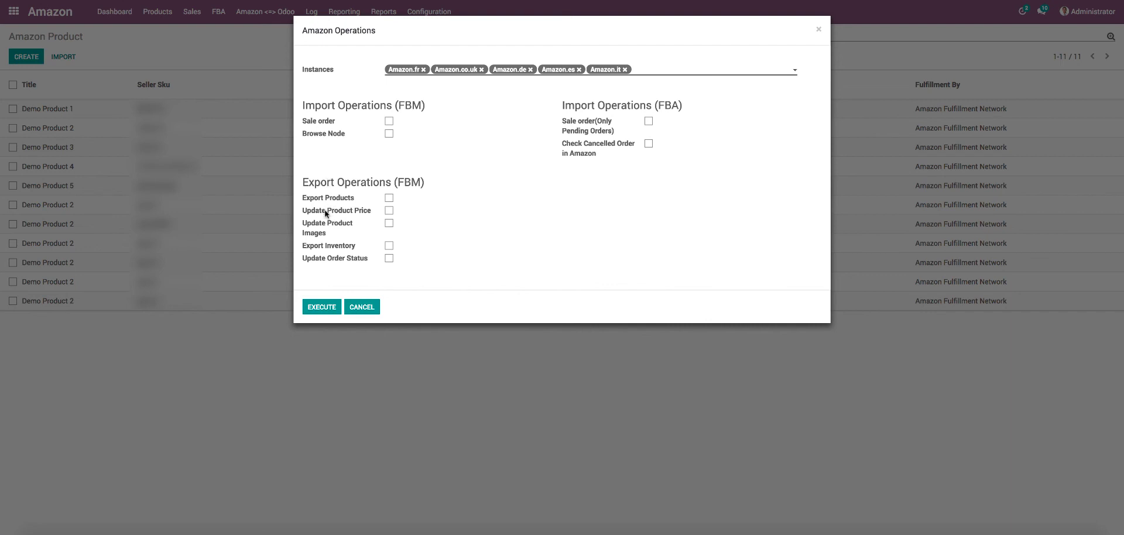
left_click(325, 212)
left_click(357, 308)
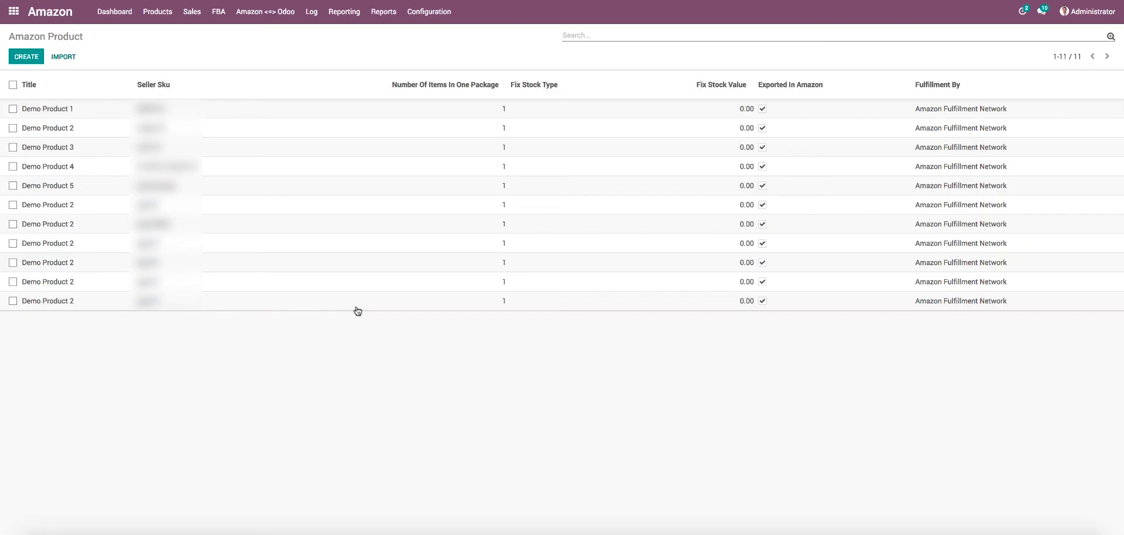